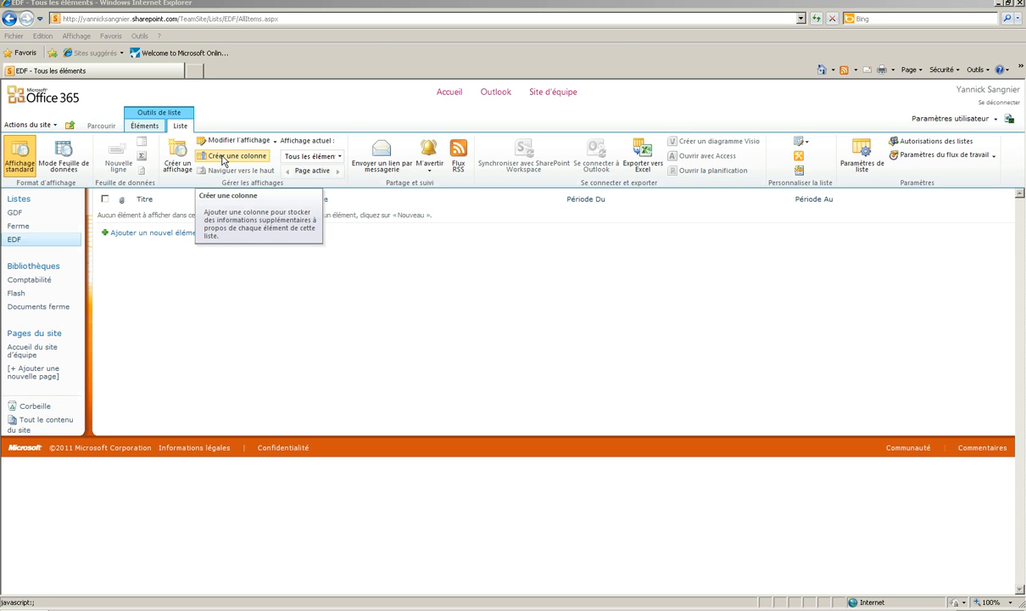
- Add a required number column named kWh to the EDF list and choose its number of decimals
{"action": "left_click", "coordinate": [223, 158]}
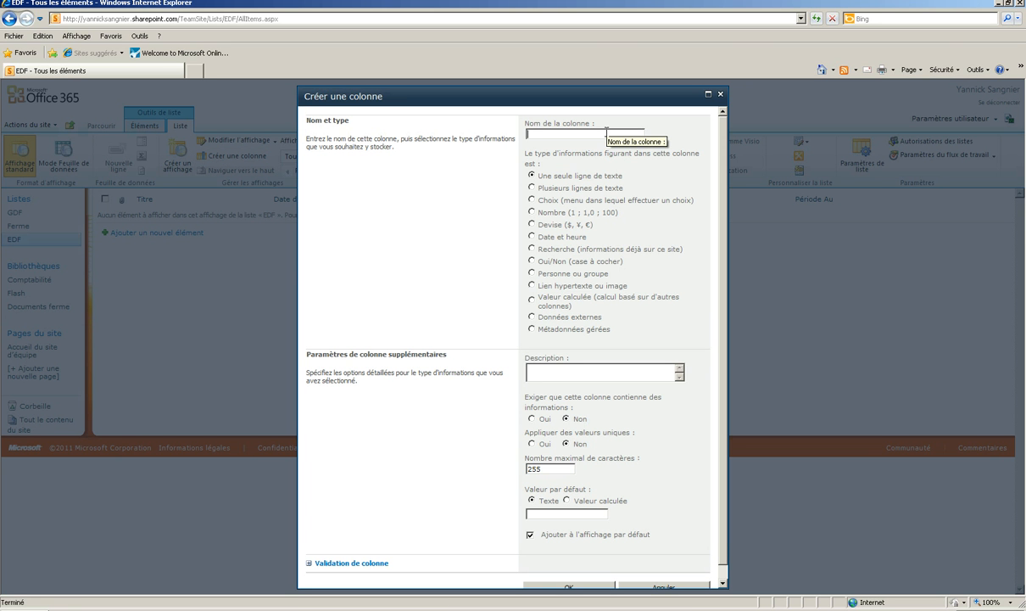
{"action": "type", "text": "kWh"}
{"action": "left_click", "coordinate": [532, 212]}
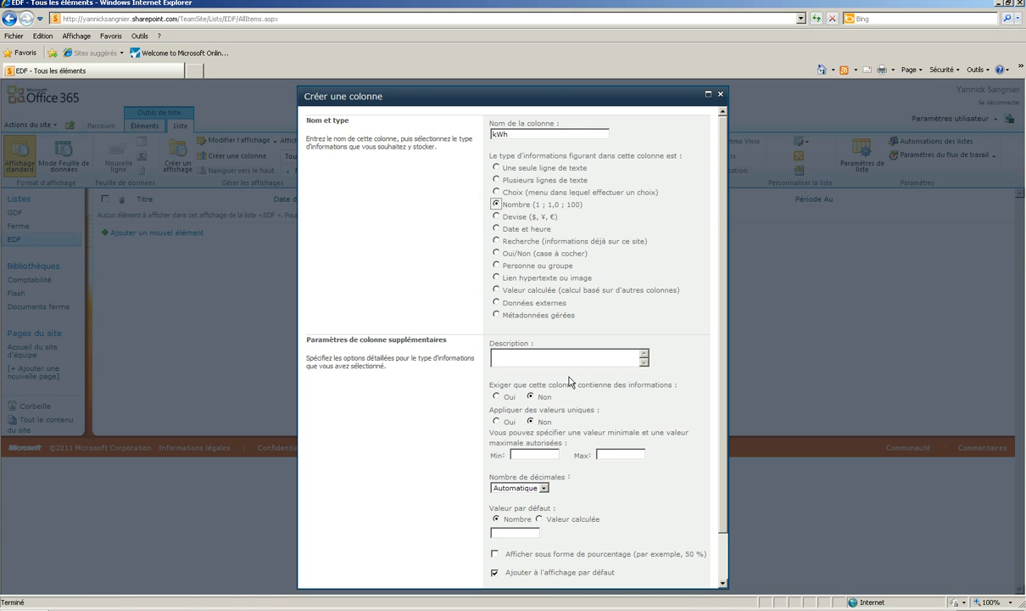
{"action": "left_click", "coordinate": [497, 397]}
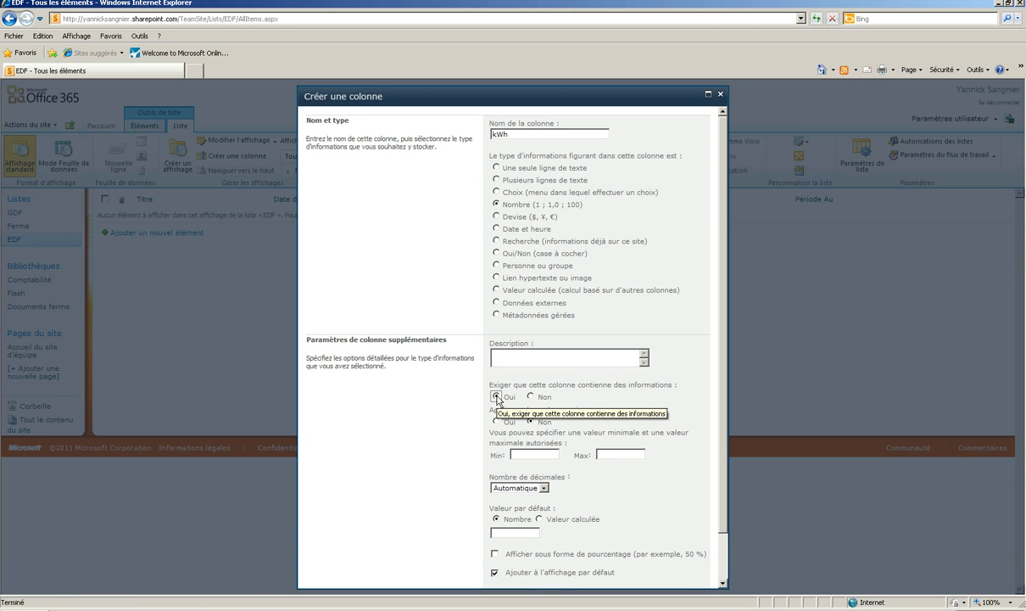
{"action": "left_click", "coordinate": [544, 488]}
{"action": "left_click", "coordinate": [509, 505]}
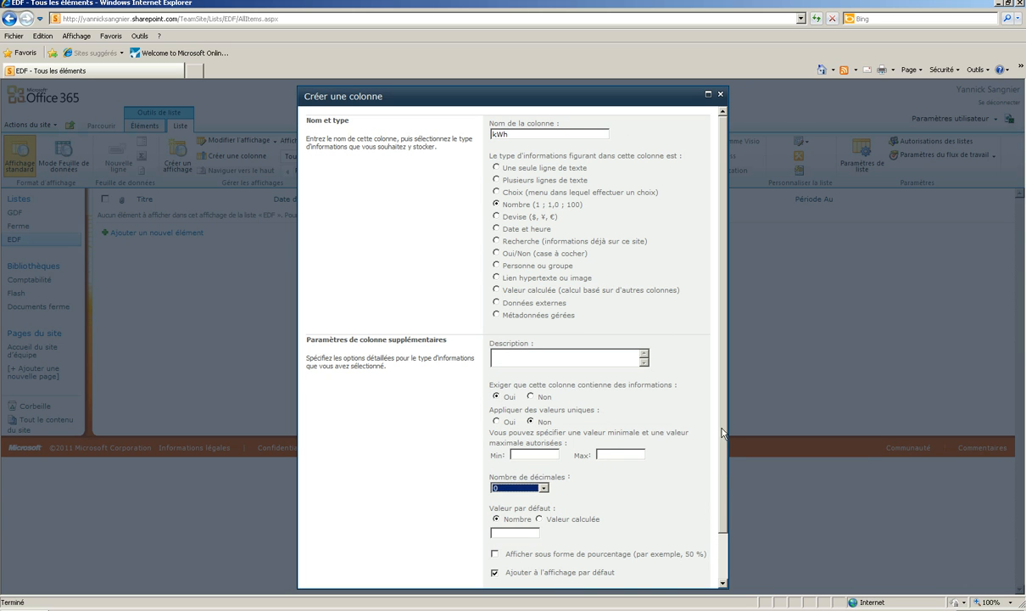
{"action": "scroll", "coordinate": [721, 406], "scroll_direction": "down", "scroll_amount": 1}
{"action": "left_click", "coordinate": [569, 573]}
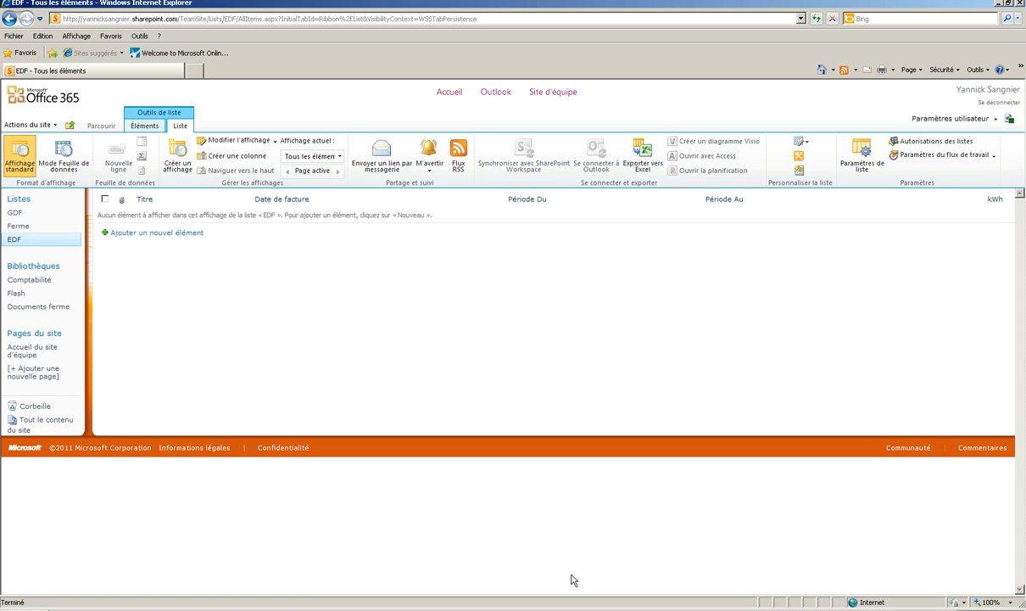
- Add a required number column named TVA 1 with a default value of 19,6, displayed as a percentage
{"action": "left_click", "coordinate": [237, 158]}
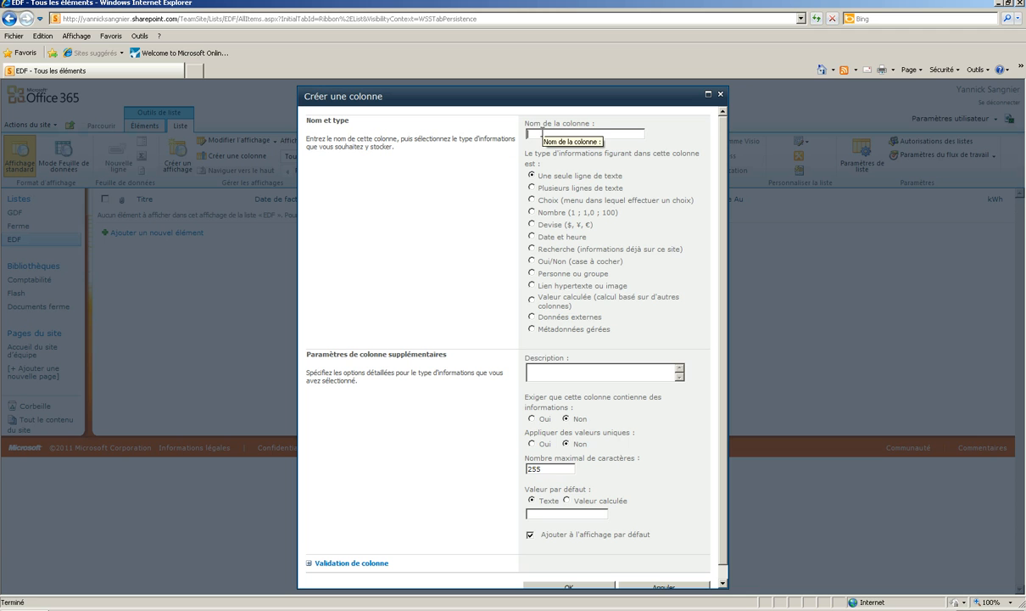
{"action": "type", "text": "TVA 1"}
{"action": "left_click", "coordinate": [531, 212]}
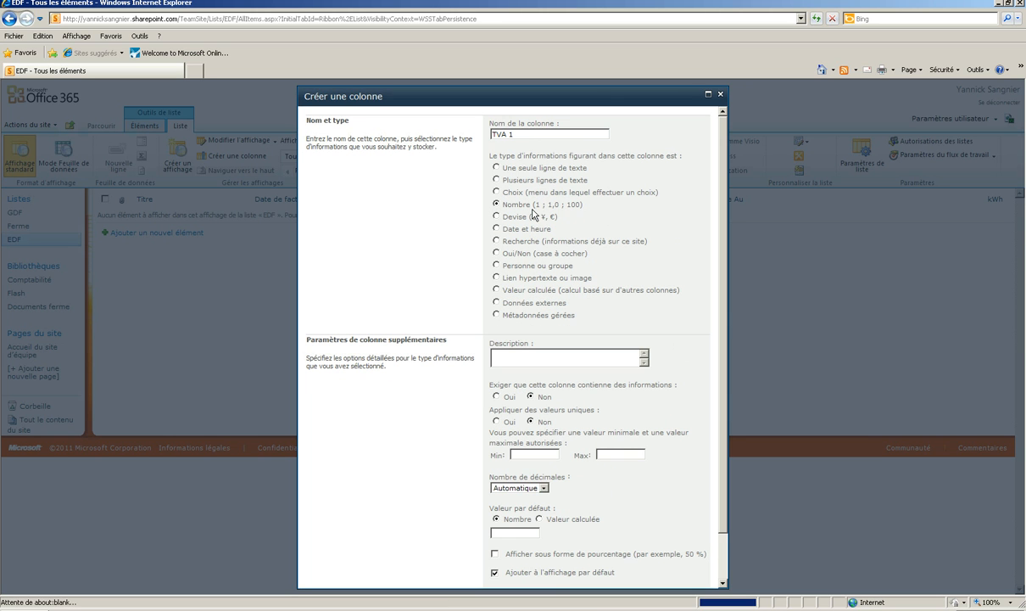
{"action": "left_click", "coordinate": [497, 396]}
{"action": "scroll", "coordinate": [640, 348], "scroll_direction": "down", "scroll_amount": 1}
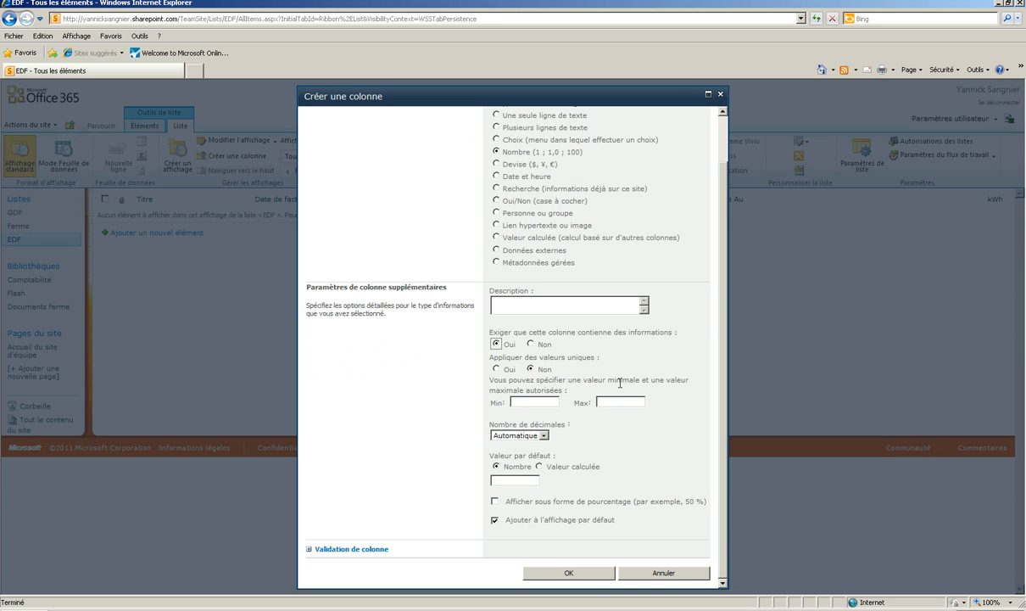
{"action": "left_click", "coordinate": [522, 479]}
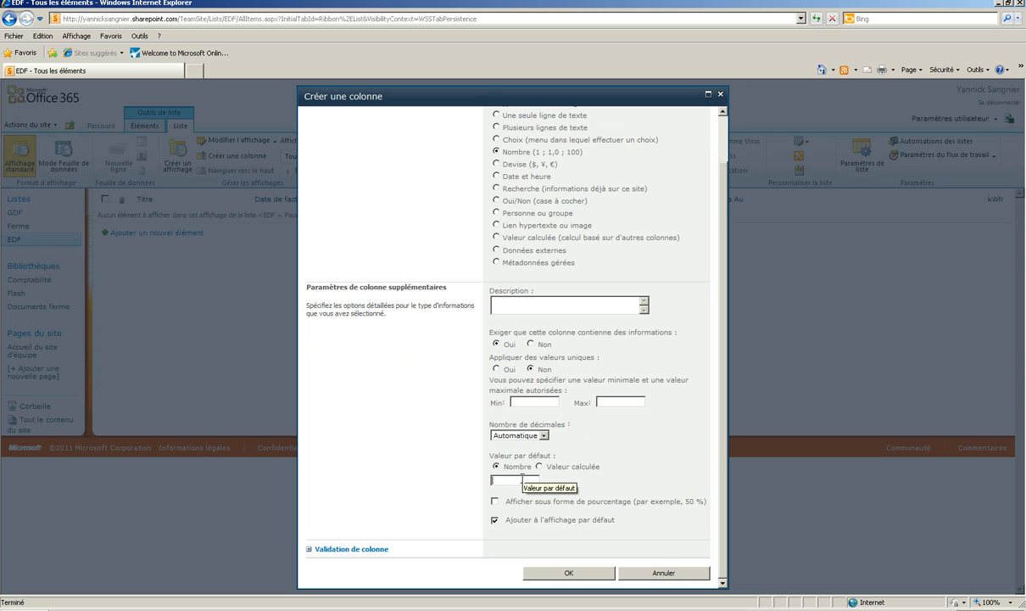
{"action": "type", "text": "19,6"}
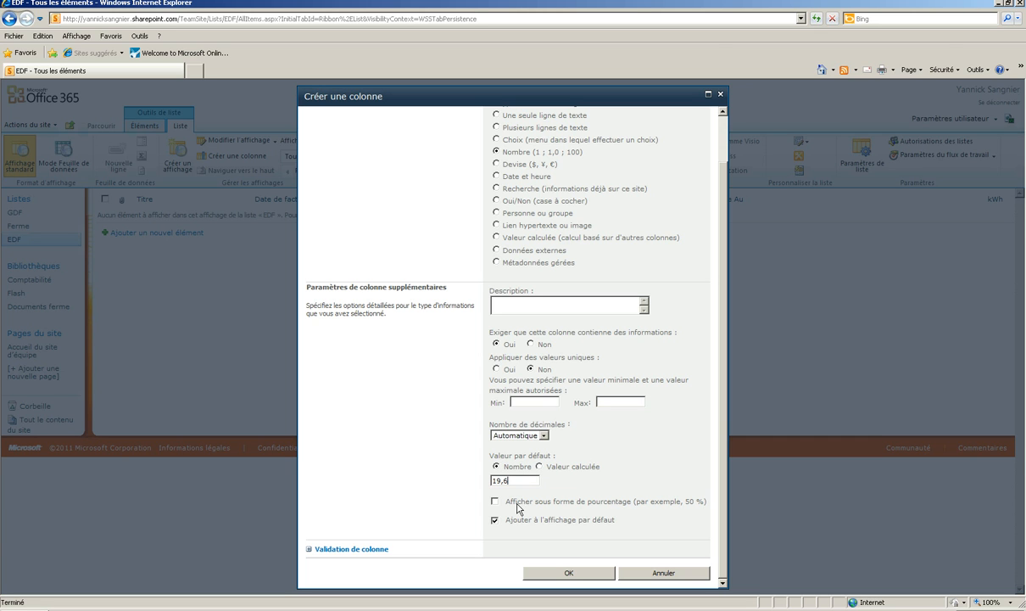
{"action": "left_click", "coordinate": [495, 502]}
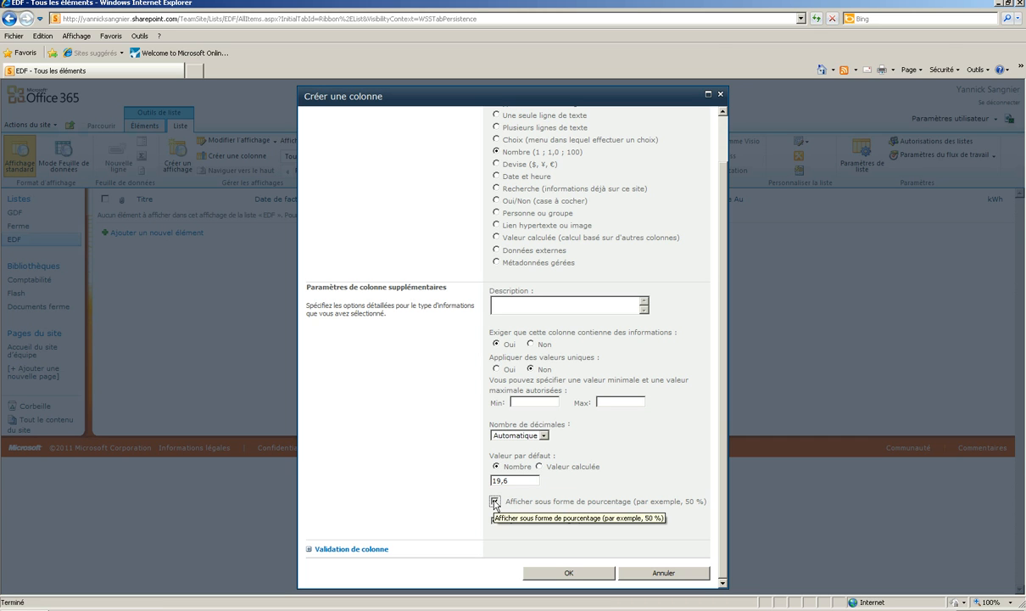
{"action": "left_click", "coordinate": [569, 573]}
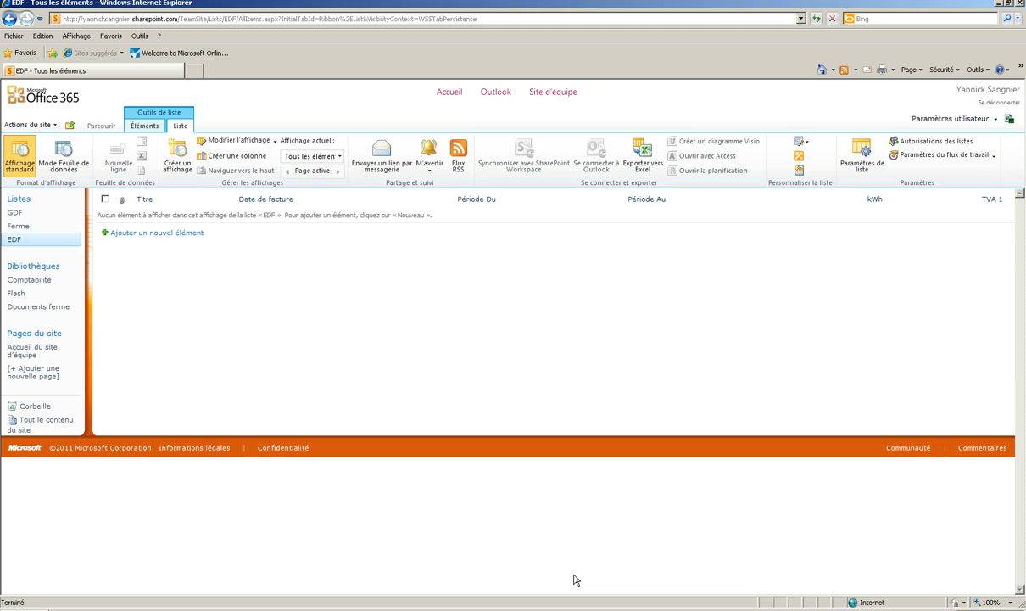
- Add a required currency (Devise) column named Abonnement HT to the EDF list
{"action": "left_click", "coordinate": [254, 157]}
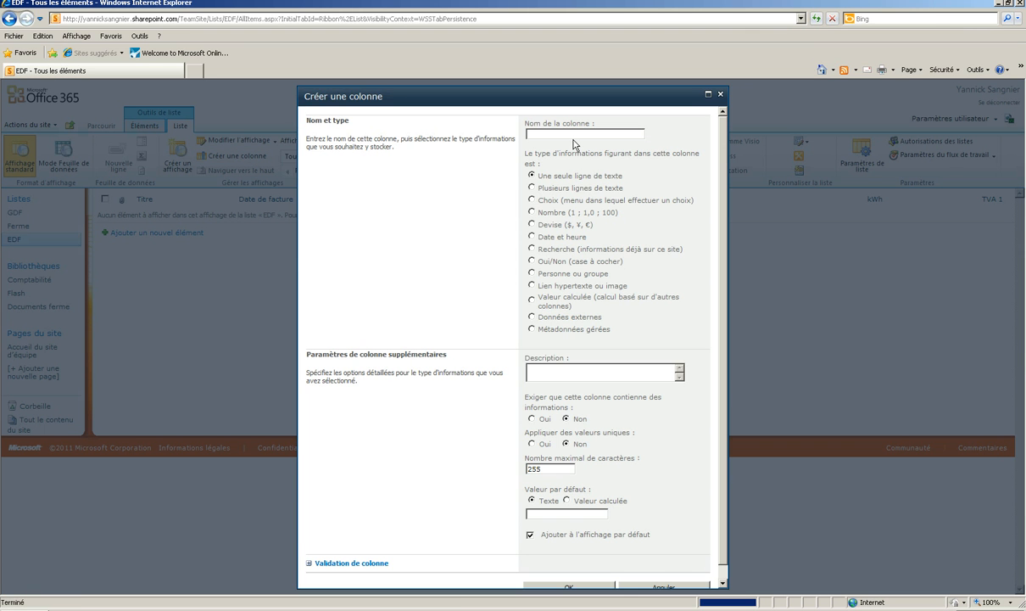
{"action": "type", "text": "A"}
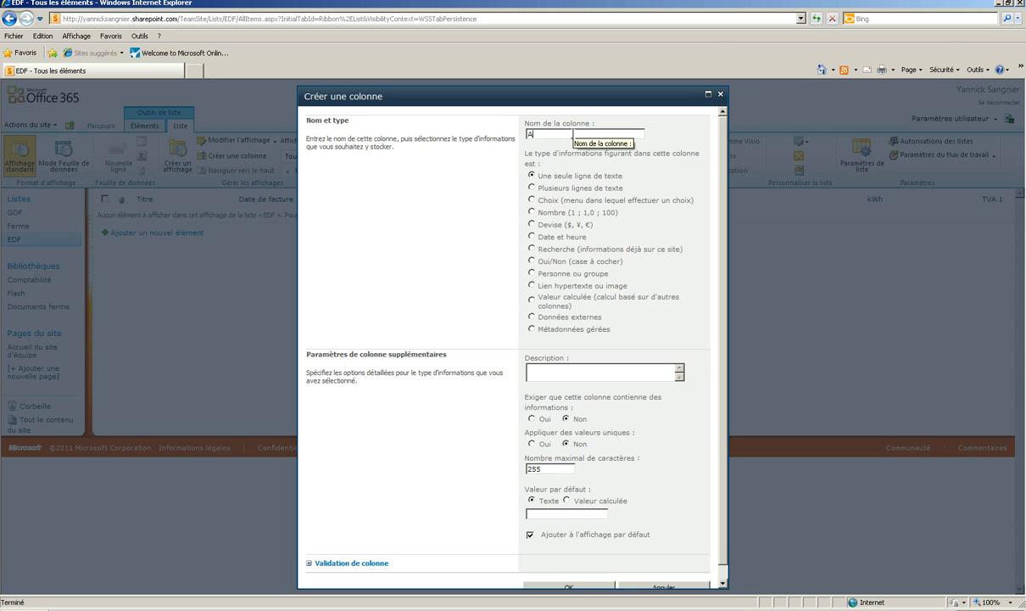
{"action": "type", "text": "bonnement HT"}
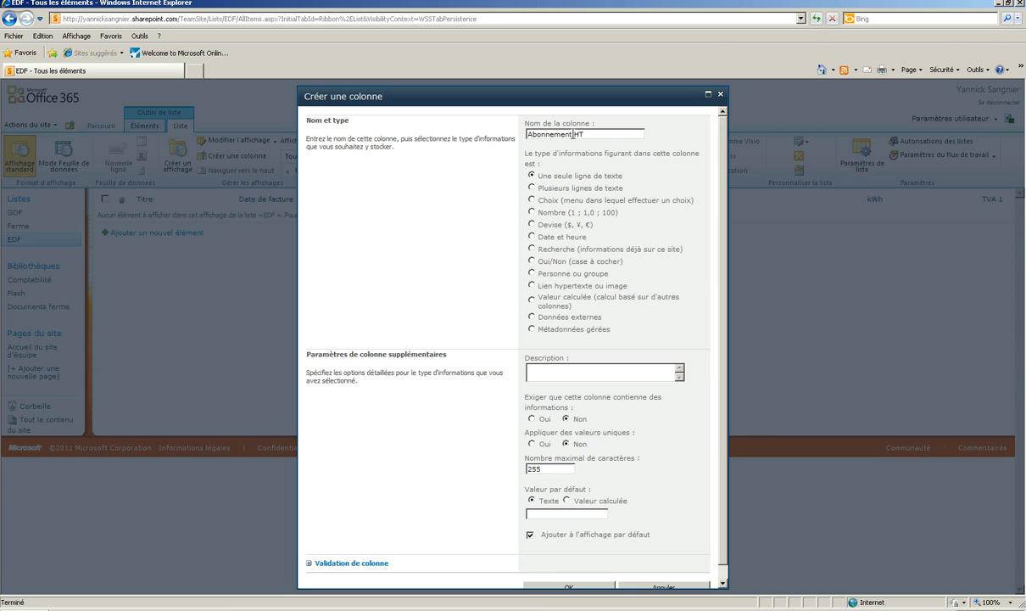
{"action": "left_click", "coordinate": [532, 225]}
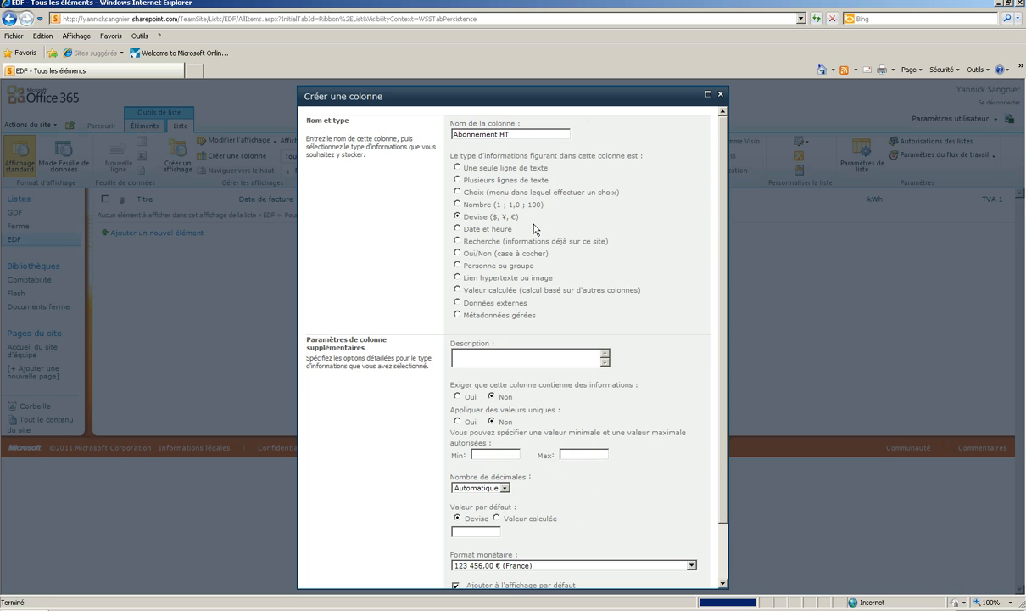
{"action": "left_click", "coordinate": [457, 396]}
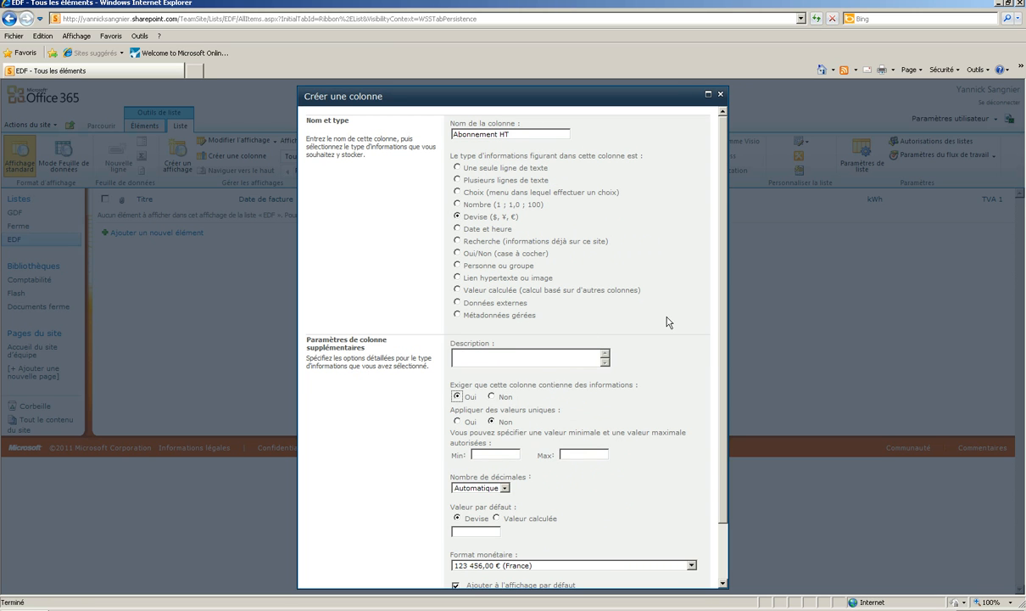
{"action": "scroll", "coordinate": [672, 307], "scroll_direction": "down", "scroll_amount": 2}
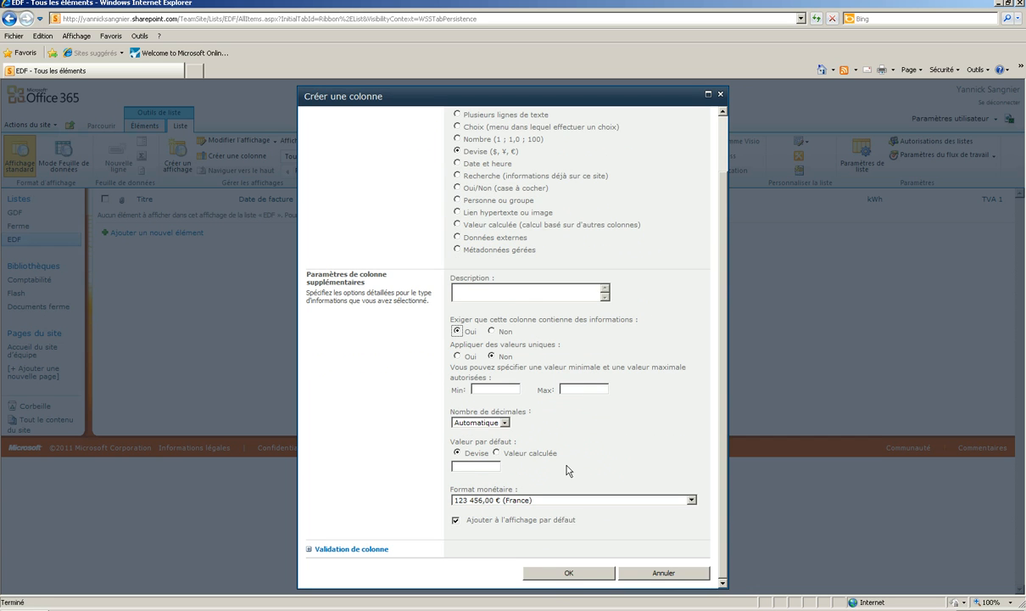
{"action": "left_click", "coordinate": [582, 575]}
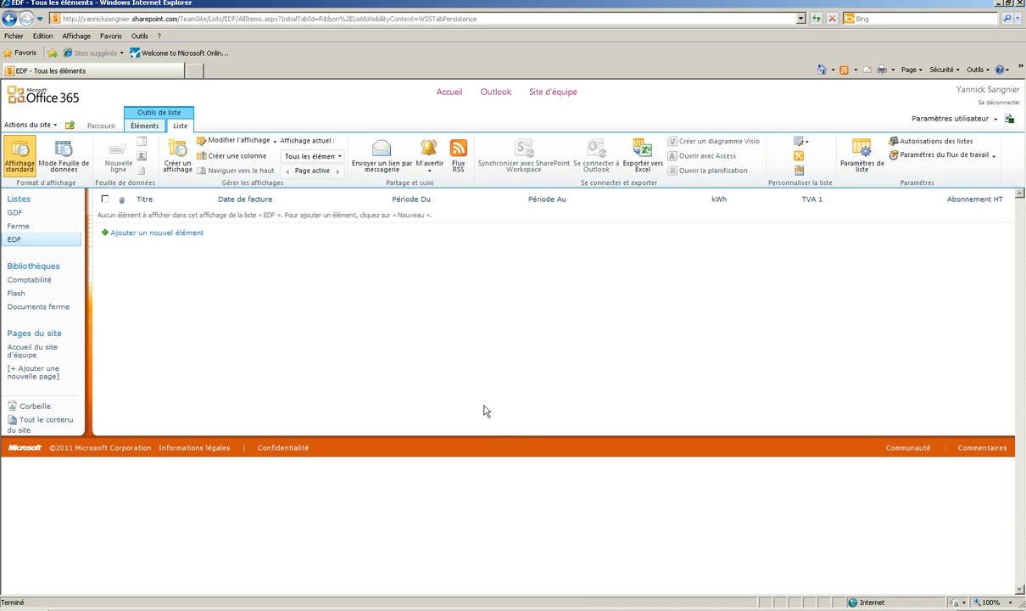
- Start a new column named Index of type Choix and make it required
{"action": "left_click", "coordinate": [237, 158]}
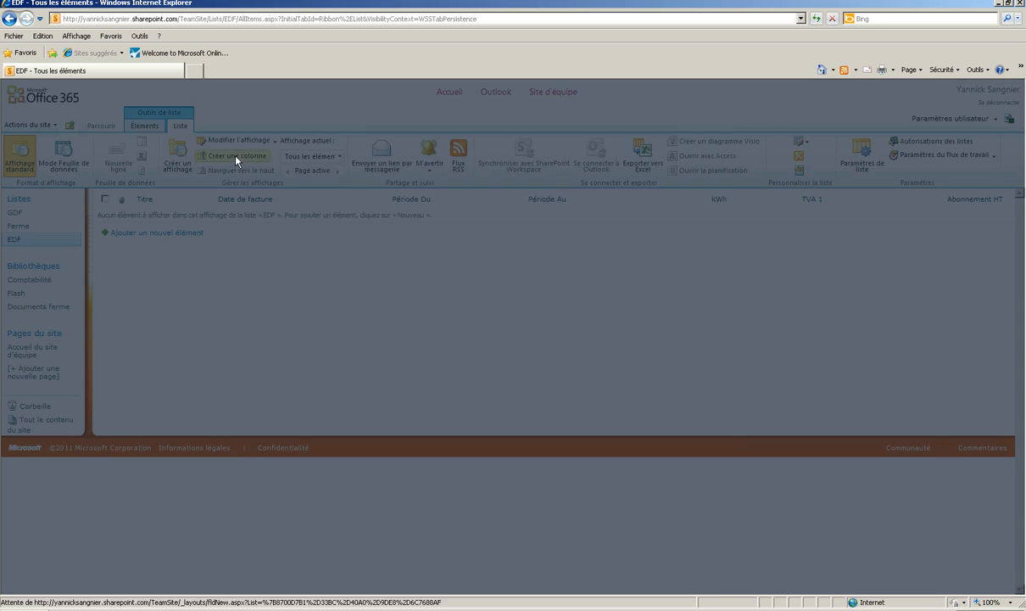
{"action": "type", "text": "Index"}
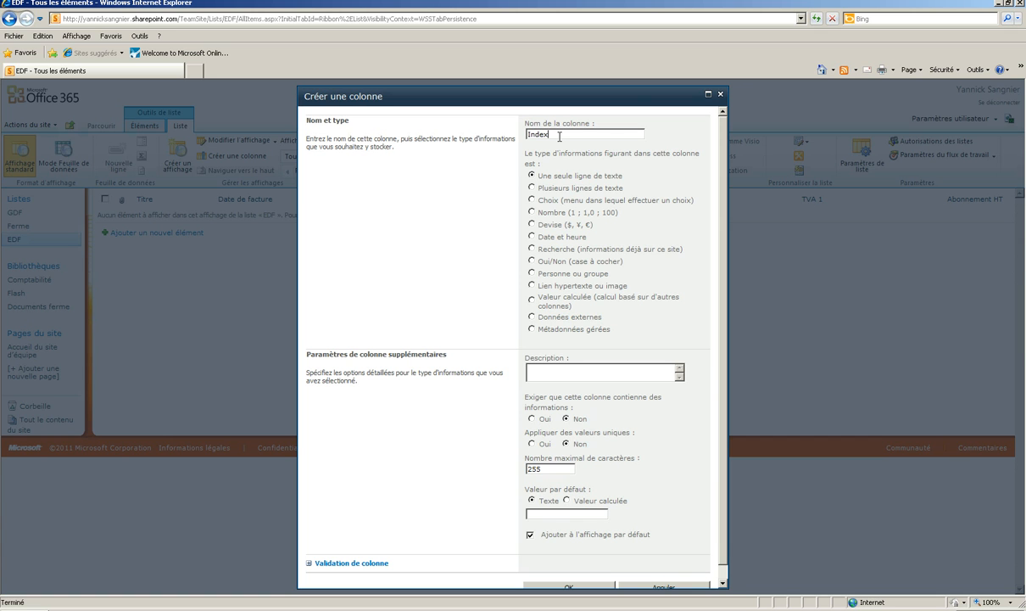
{"action": "left_click", "coordinate": [532, 200]}
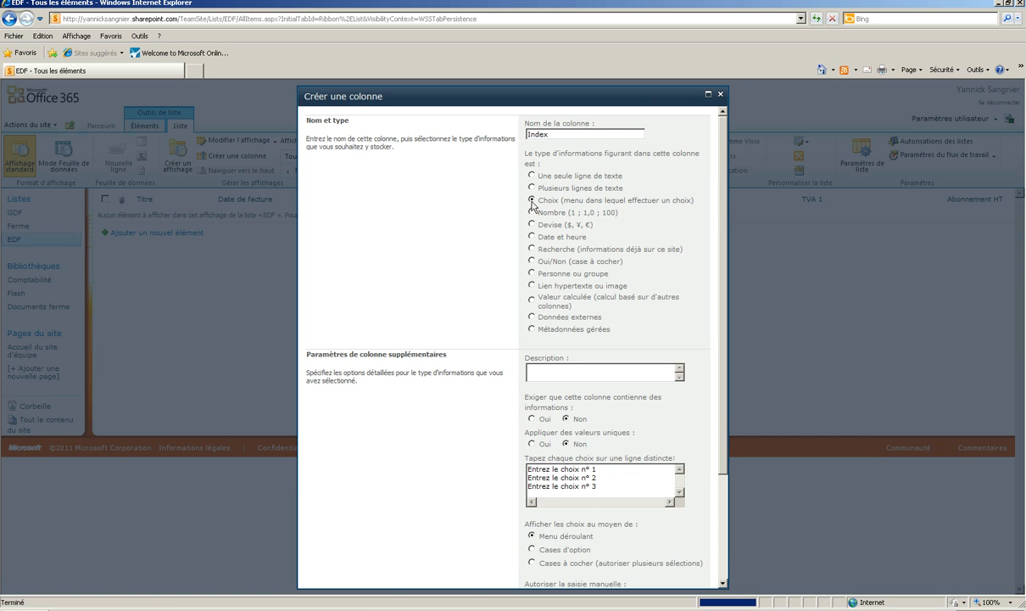
{"action": "left_click", "coordinate": [532, 418]}
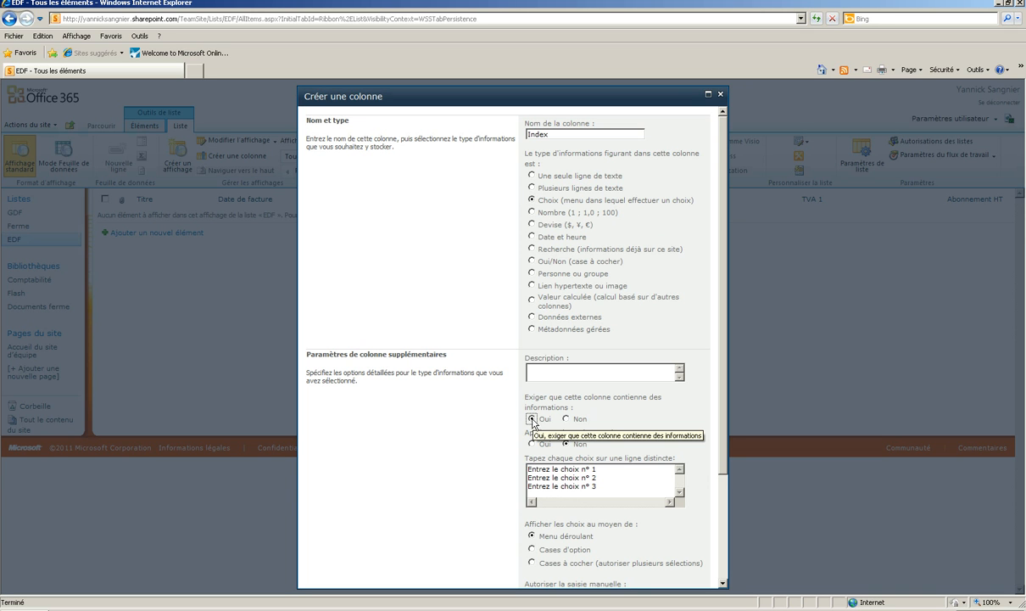
- Replace the placeholder choices of the Index column with Réel and Estimé
{"action": "left_click", "coordinate": [528, 470]}
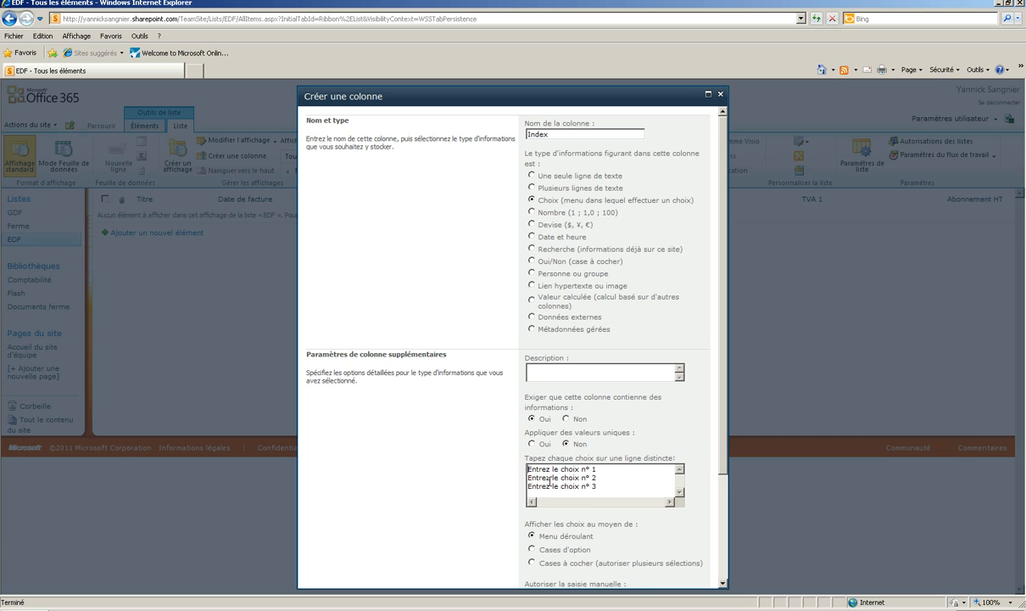
{"action": "type", "text": "Réel"}
{"action": "key", "text": "Return"}
{"action": "type", "text": "Est"}
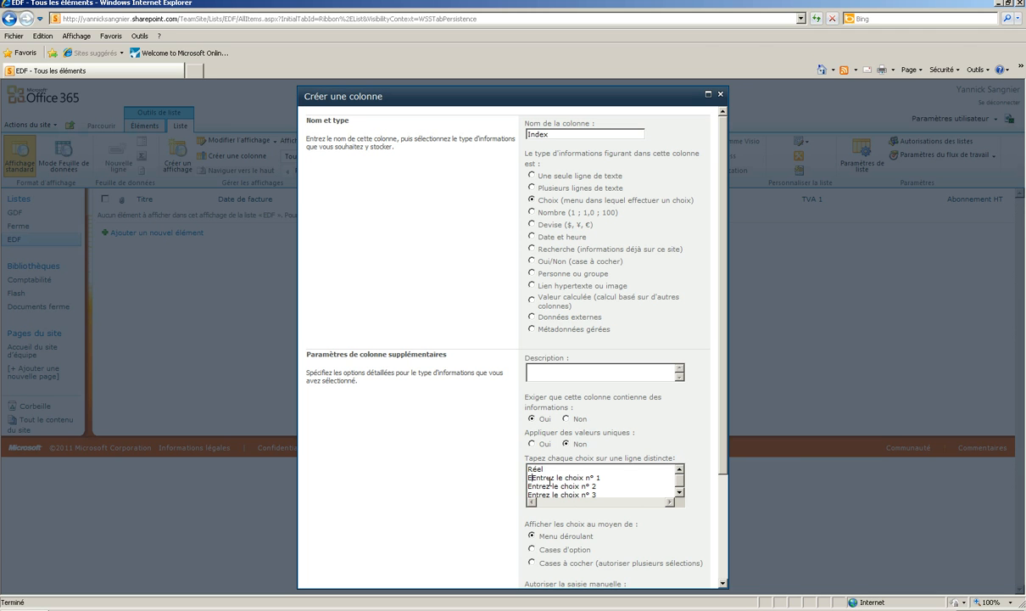
{"action": "type", "text": "imé"}
{"action": "key", "text": "Return"}
{"action": "left_click_drag", "start_coordinate": [561, 485], "coordinate": [506, 477]}
{"action": "key", "text": "BackSpace"}
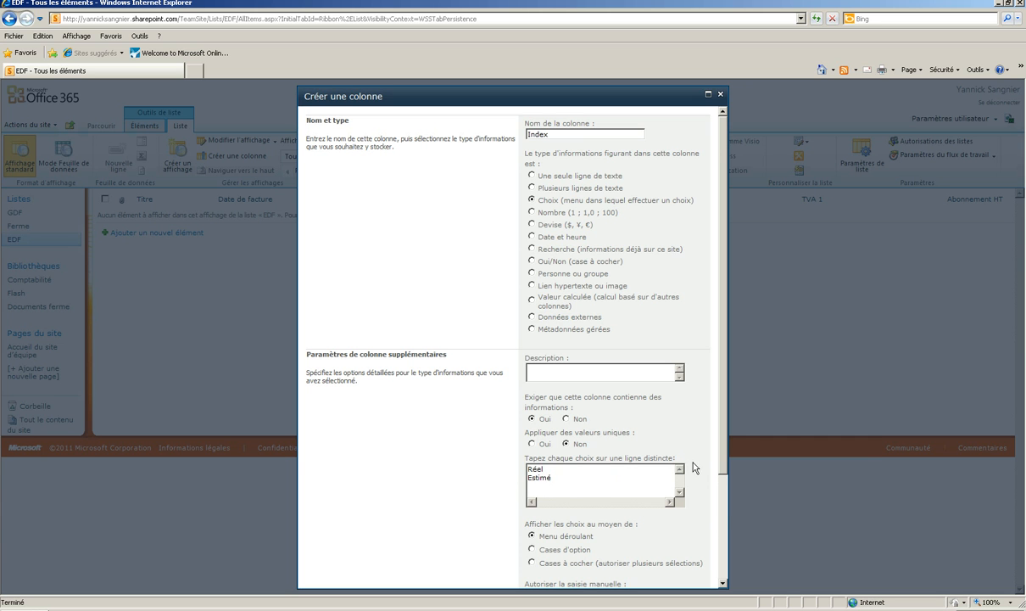
- Display the Index choices as option buttons (Cases d'option) and save the column
{"action": "left_click_drag", "start_coordinate": [725, 423], "coordinate": [720, 550]}
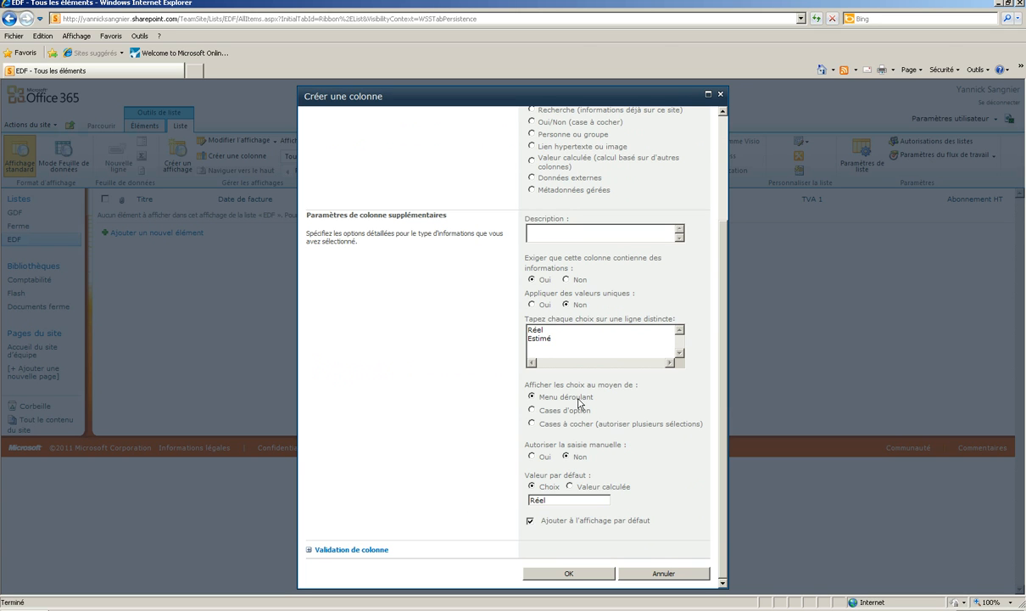
{"action": "left_click", "coordinate": [533, 410]}
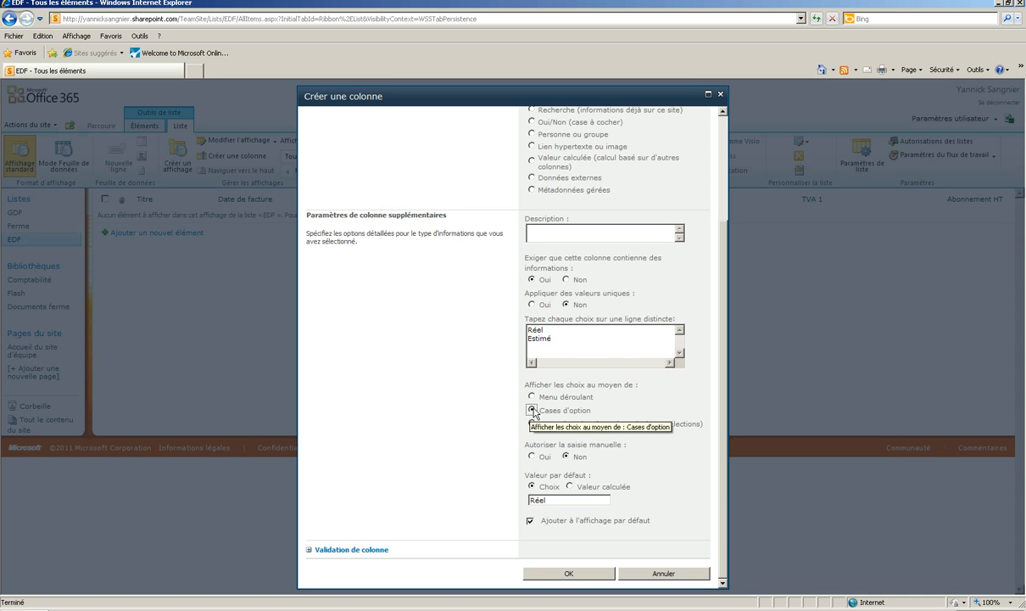
{"action": "left_click", "coordinate": [572, 576]}
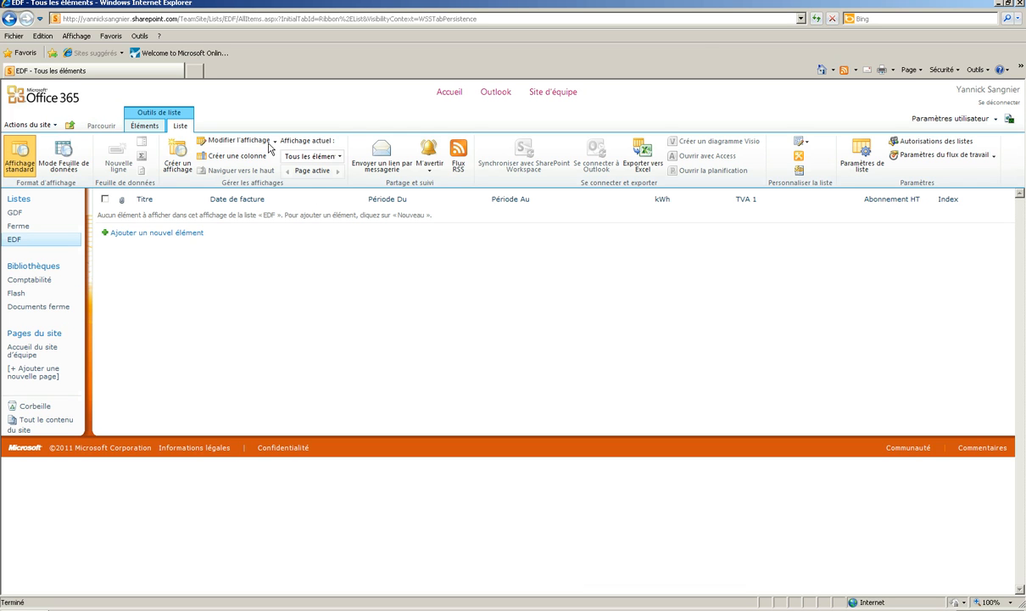
- Add a Oui/Non column named Payée to the EDF list with Non as its default value
{"action": "left_click", "coordinate": [242, 156]}
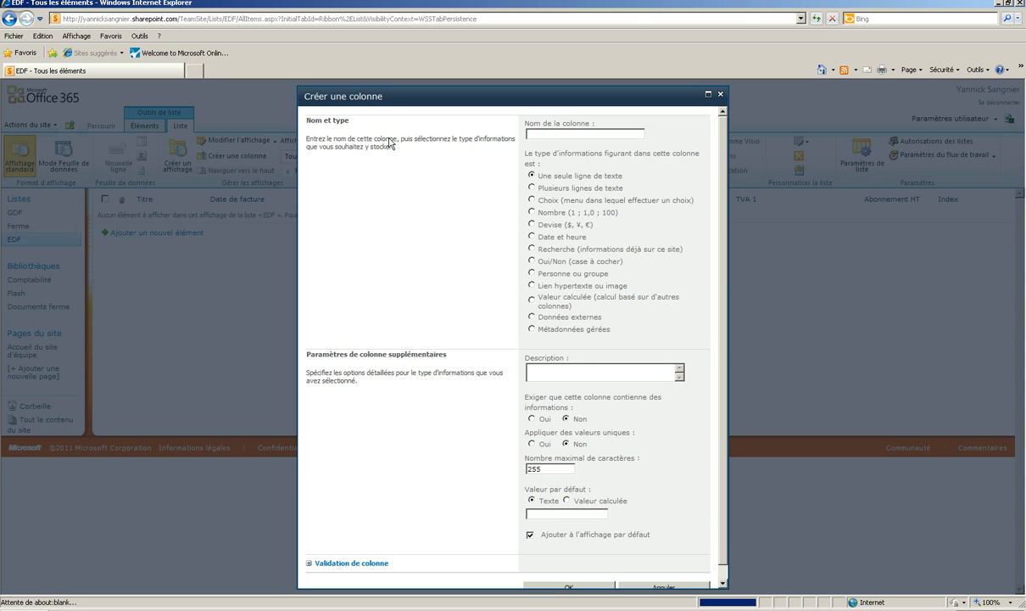
{"action": "type", "text": "Payée"}
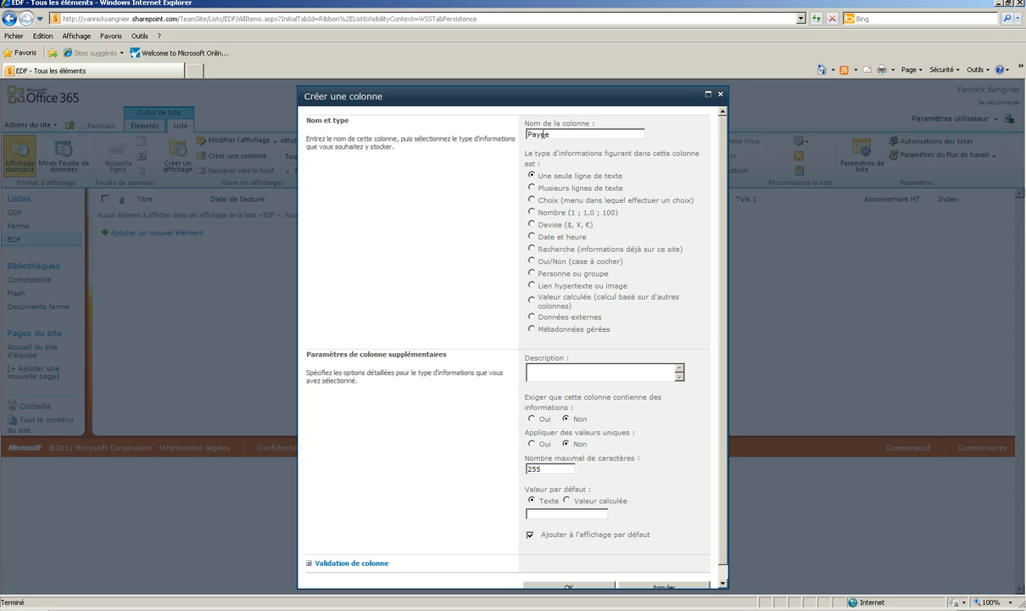
{"action": "left_click", "coordinate": [531, 260]}
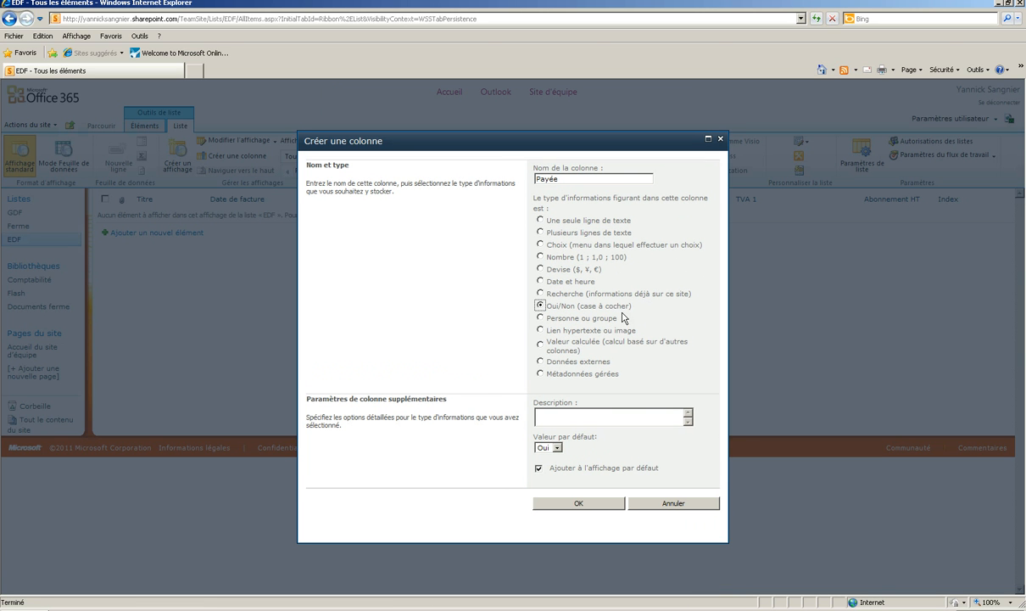
{"action": "left_click", "coordinate": [556, 449]}
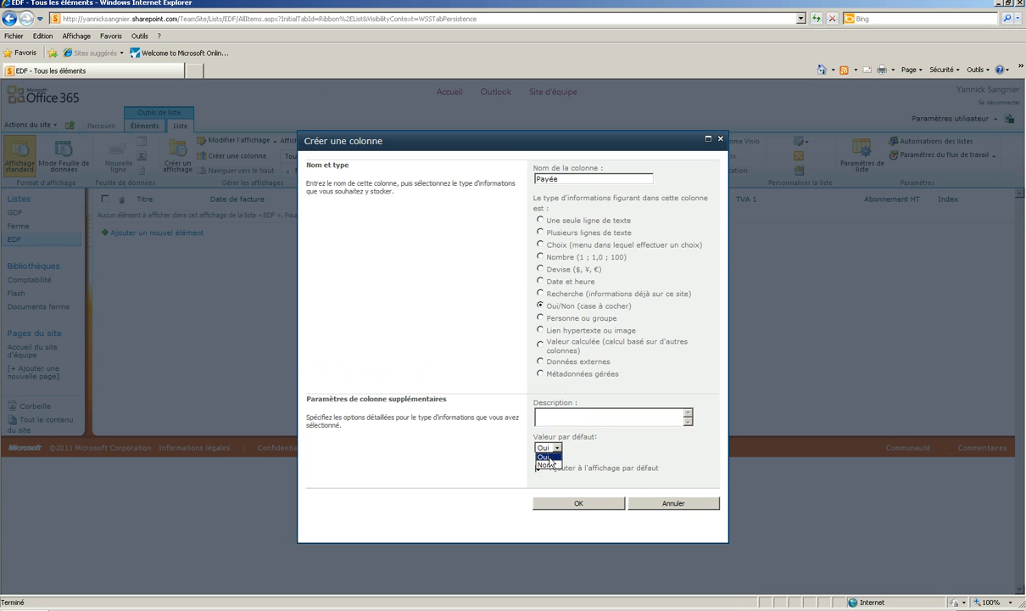
{"action": "left_click", "coordinate": [549, 465]}
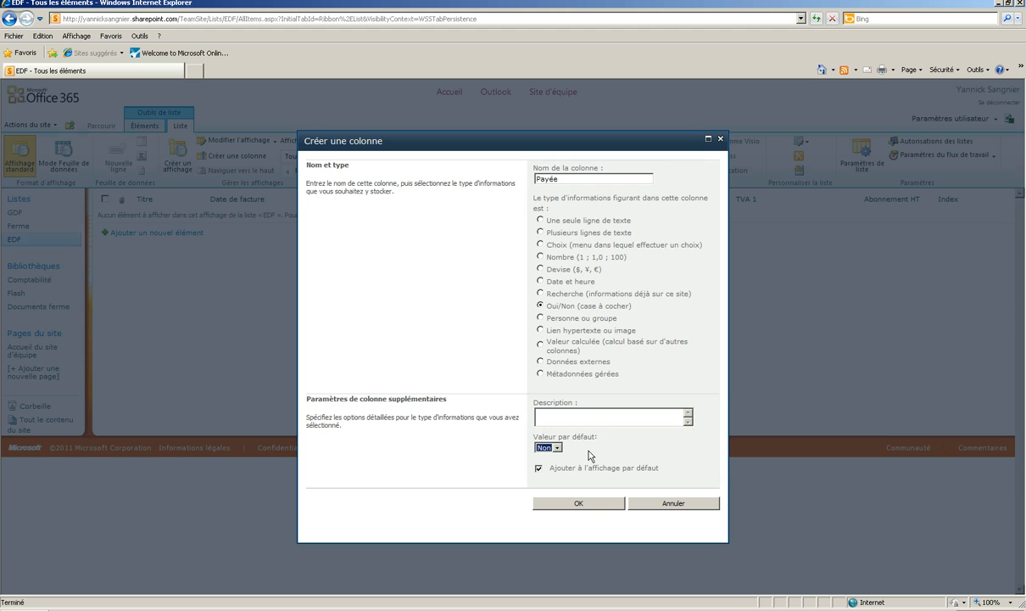
{"action": "left_click", "coordinate": [585, 504]}
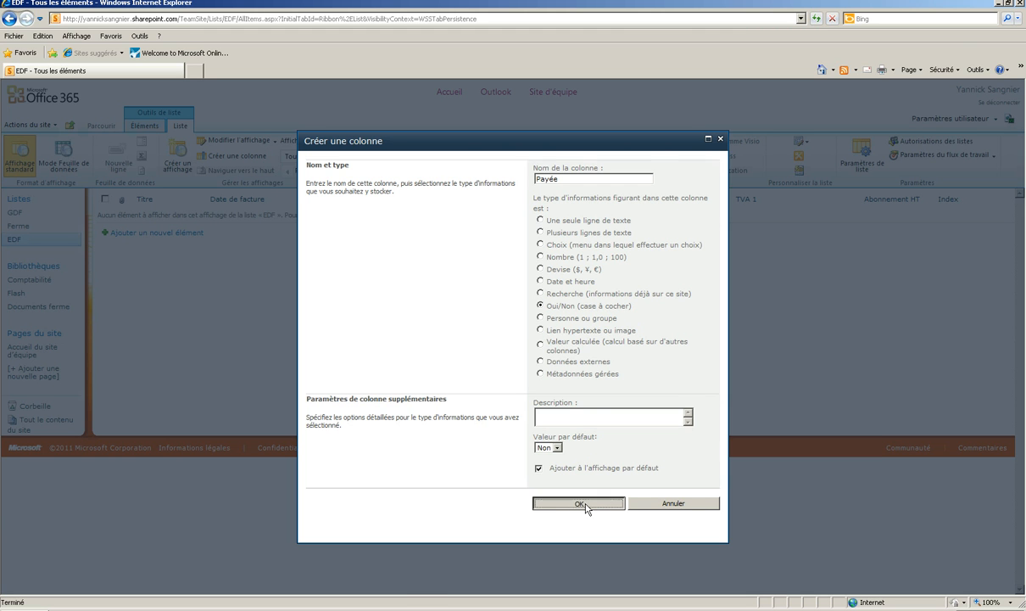